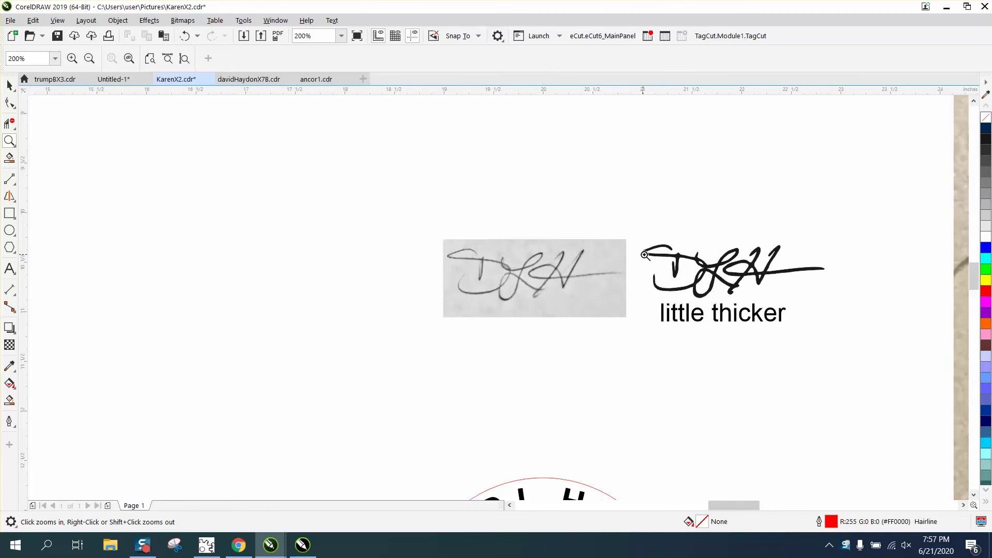
Examine the traced signature in the round name tag and compare it with the photo of the engraved wooden disc
right_click(661, 260)
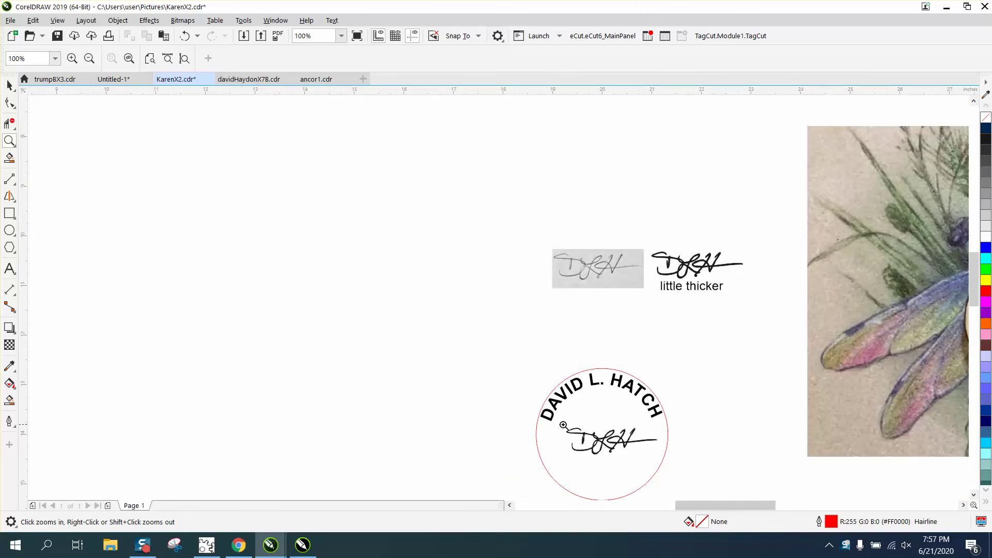
left_click_drag(570, 424, 680, 467)
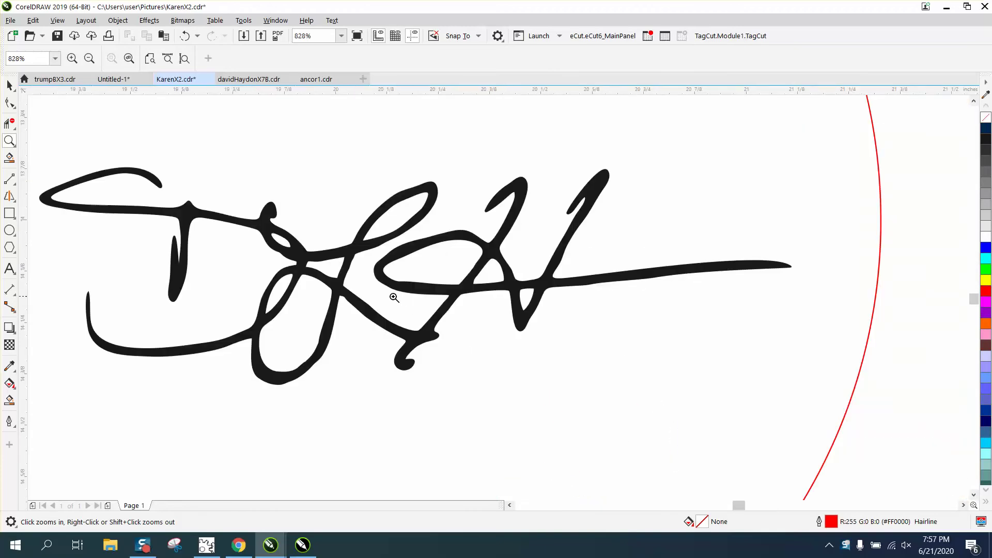
right_click(274, 257)
right_click(321, 253)
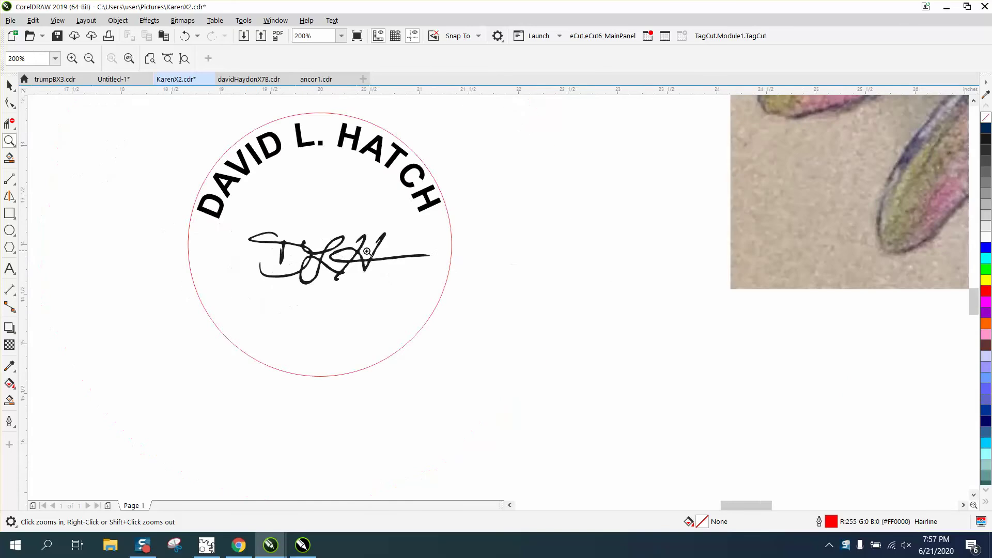
right_click(389, 255)
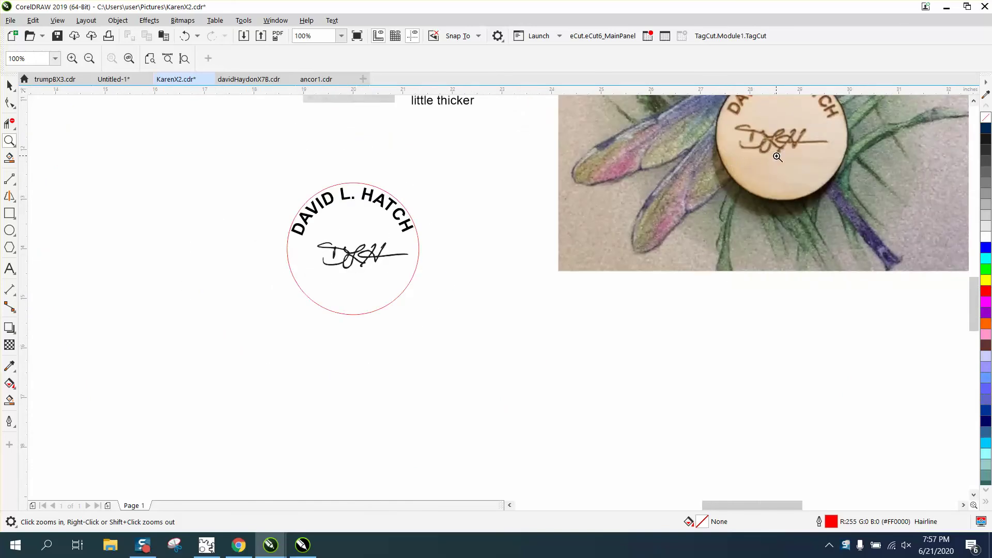
right_click(777, 187)
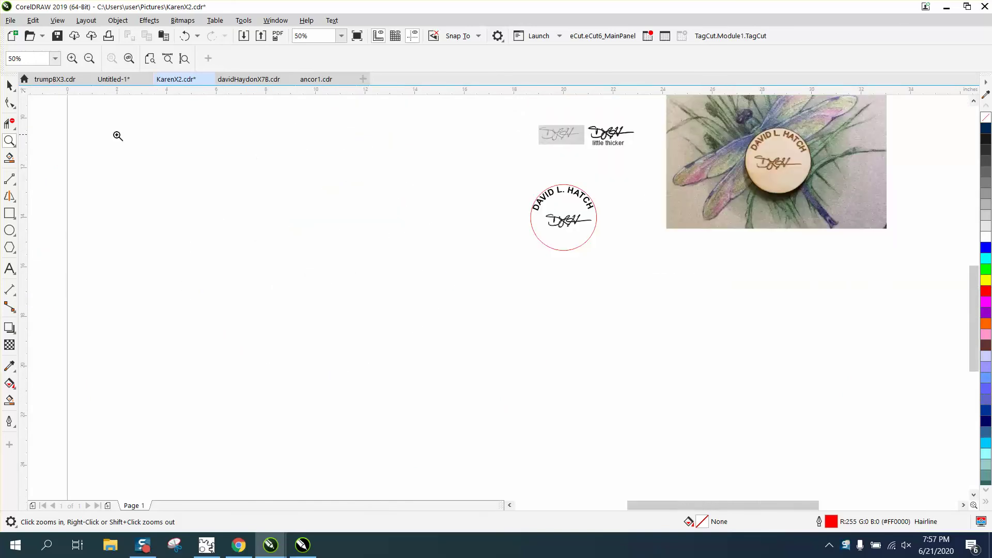
left_click_drag(518, 155, 678, 310)
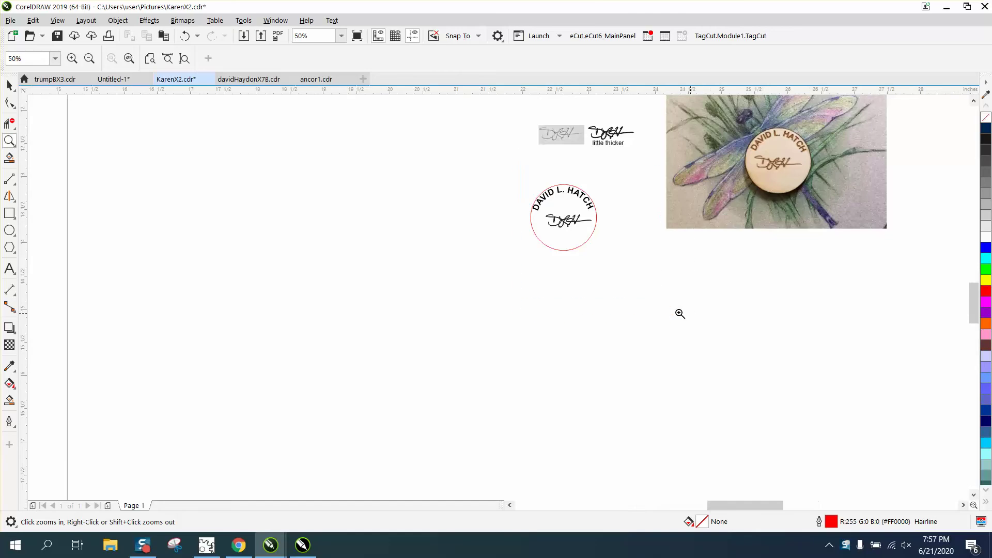
Remove the fill from the signature inside the circle and give it a red hairline outline
left_click(7, 86)
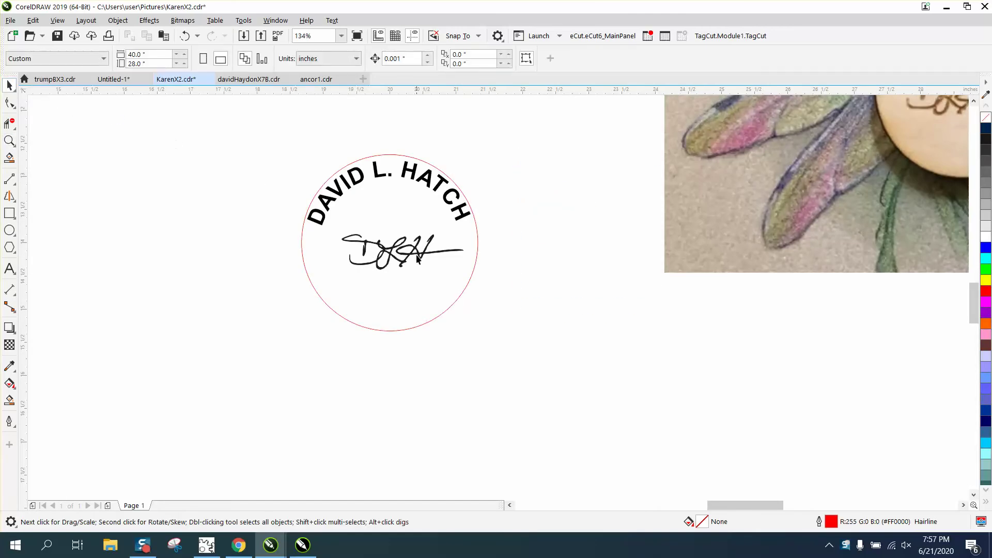
left_click(421, 257)
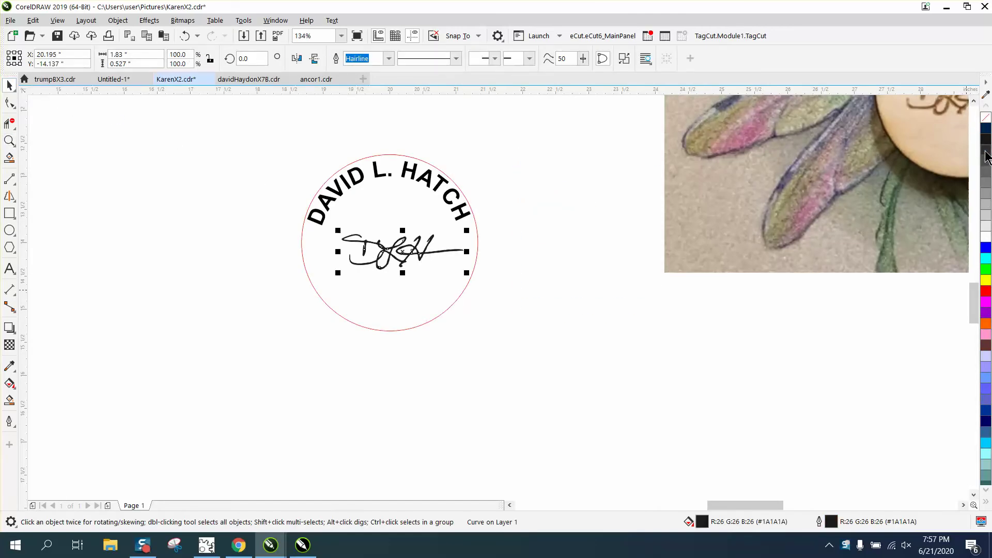
left_click(986, 118)
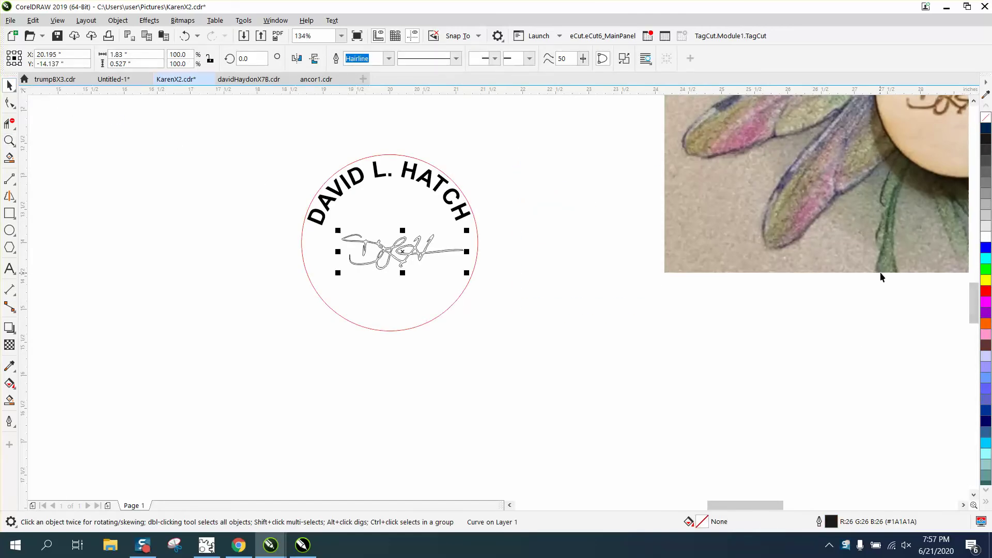
double_click(831, 522)
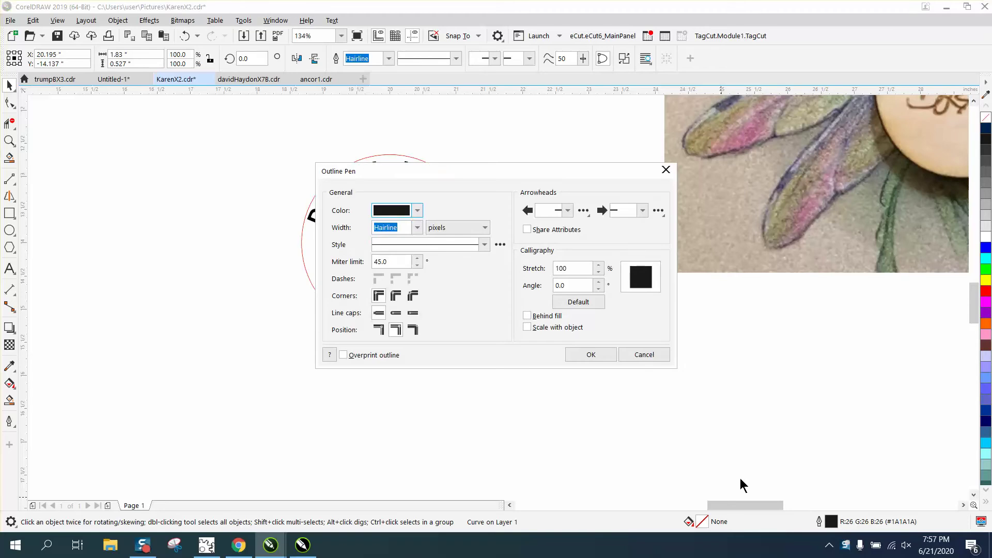
left_click(604, 356)
right_click(986, 291)
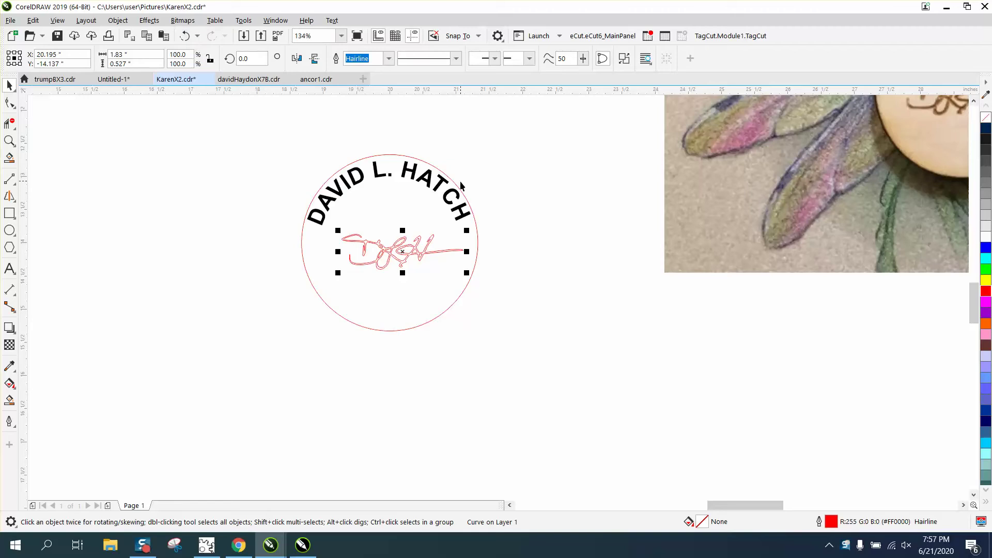
Undo the signature's fill and outline changes, and move the photo of the engraved disc closer to the circle design
left_click(424, 162)
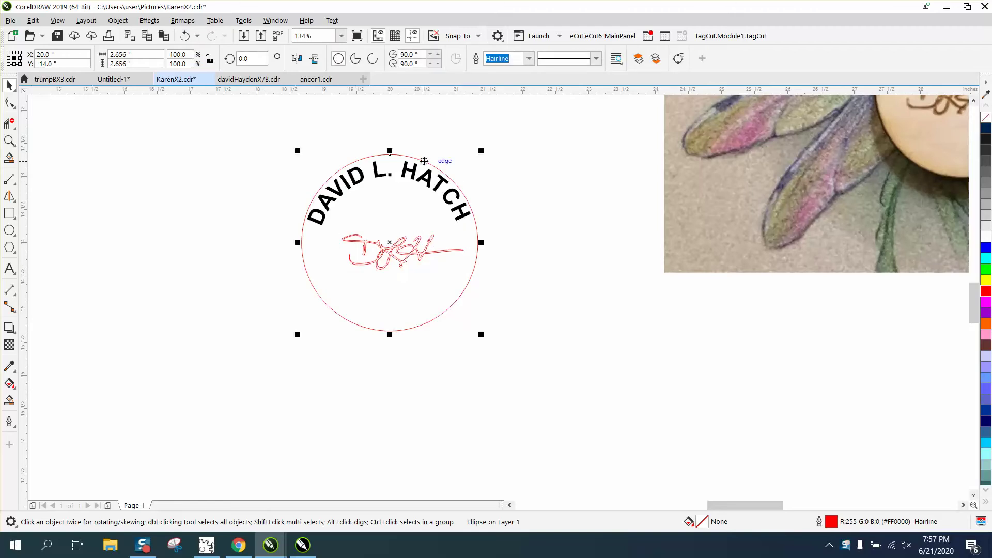
left_click(184, 36)
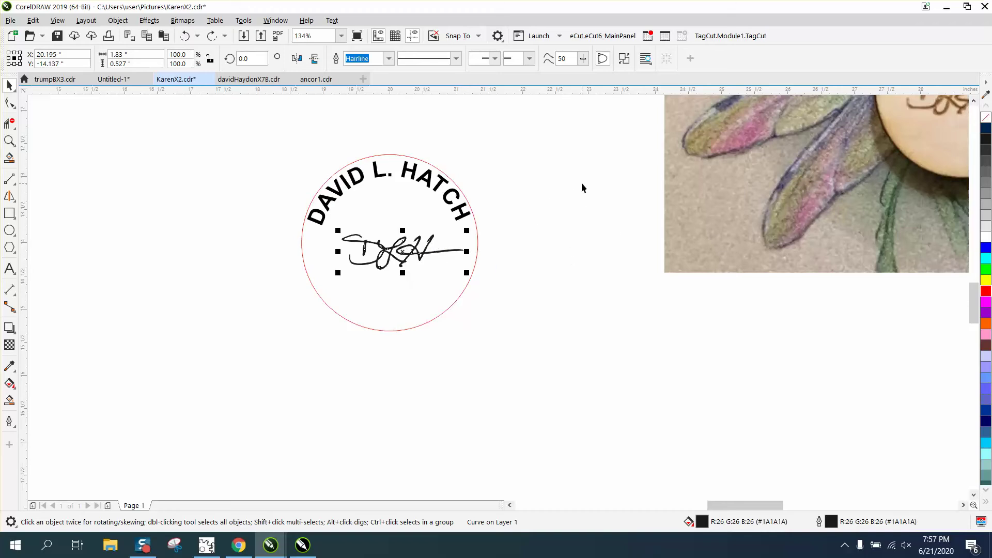
left_click_drag(928, 164, 824, 304)
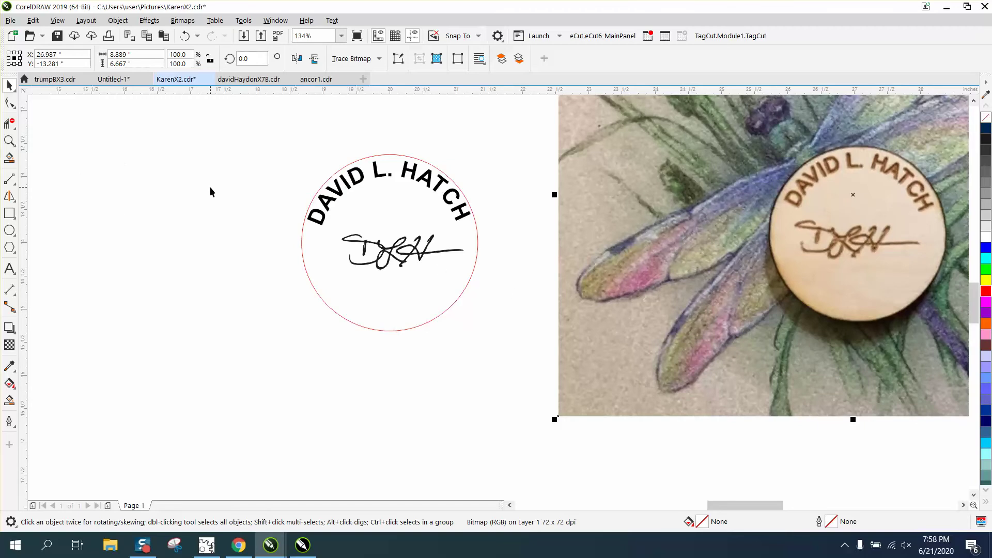
Remove the dark fill from the signature inside the circle
left_click(413, 254)
left_click(9, 139)
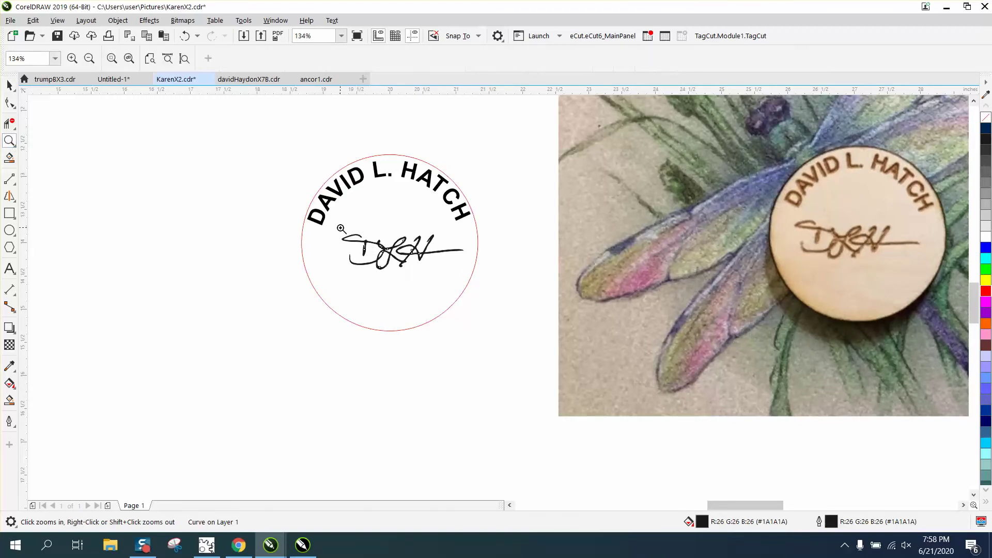
left_click_drag(333, 223, 545, 293)
left_click(9, 85)
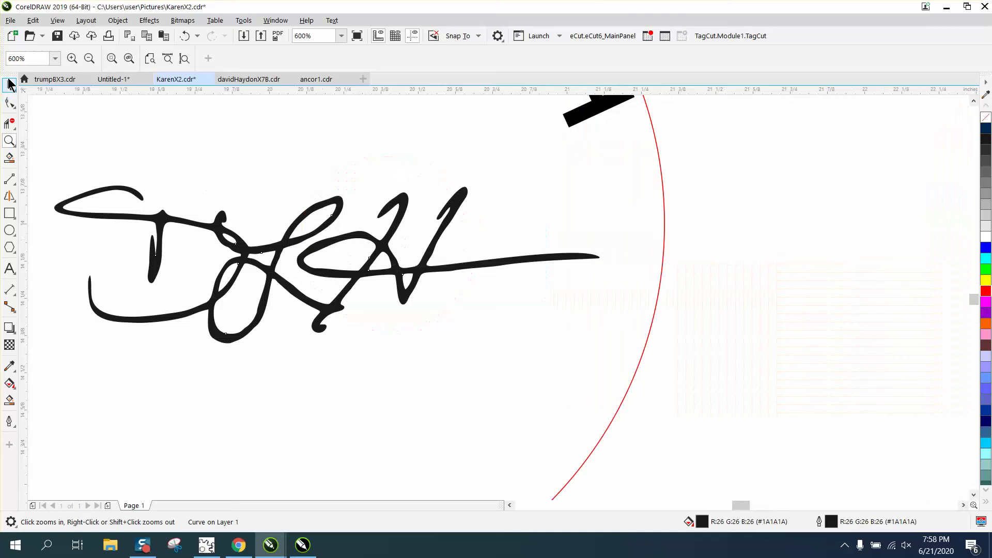
left_click(443, 235)
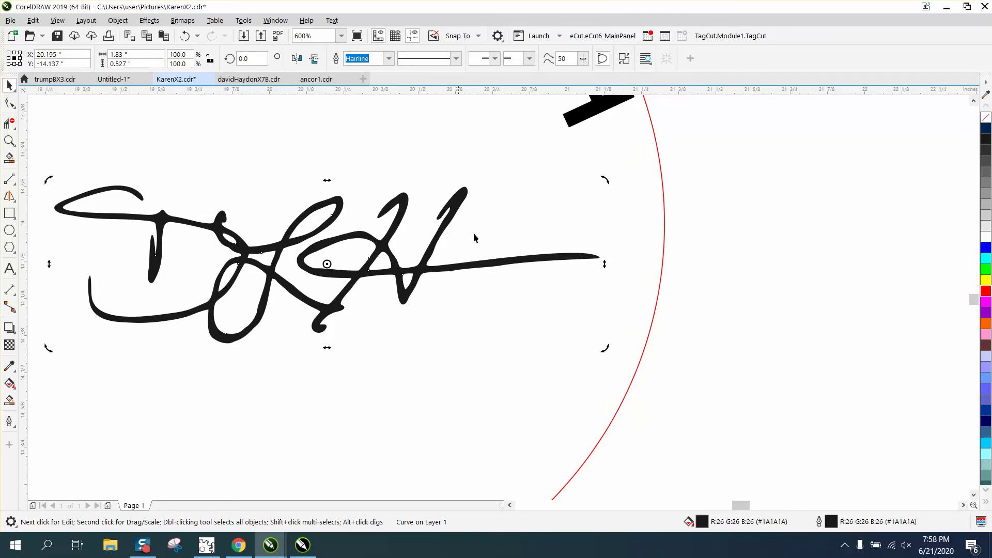
left_click(986, 120)
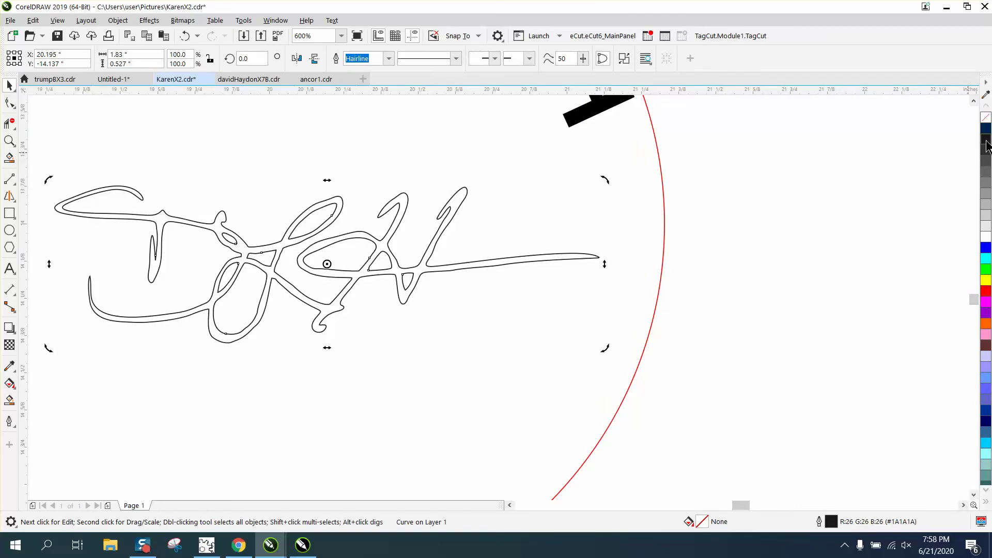
Thicken the signature with a 2.0 px outline and refill it with near-black (#1A1A1A)
double_click(832, 521)
left_click(417, 227)
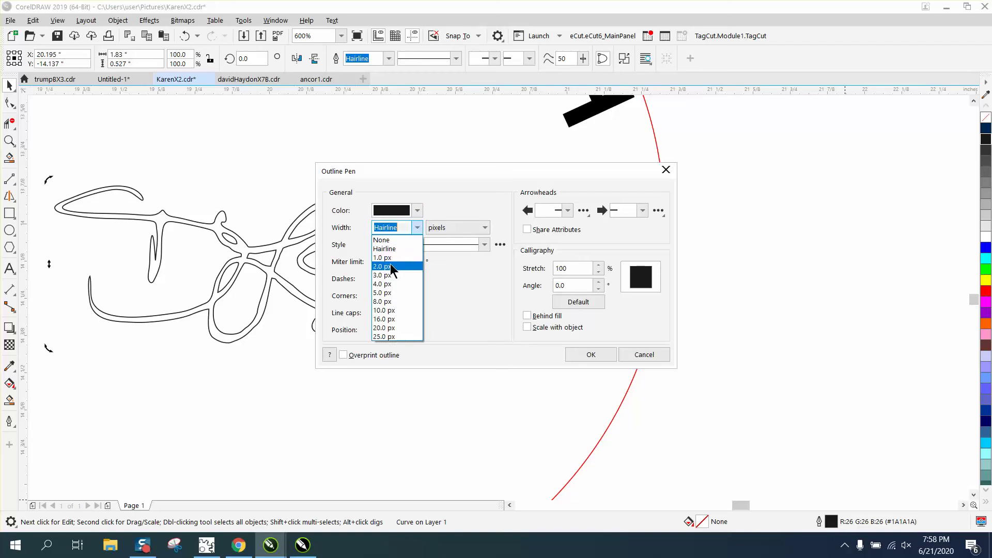
left_click(390, 266)
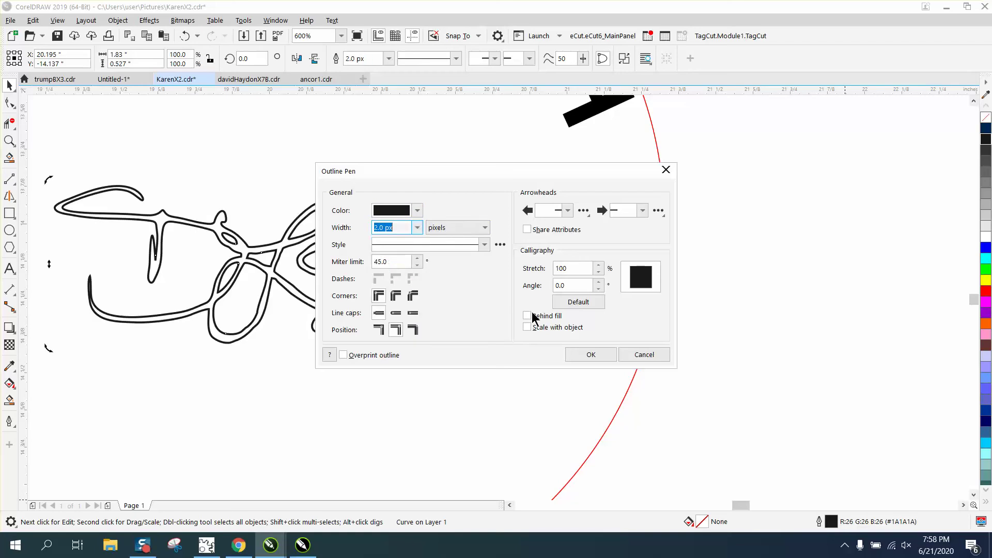
left_click(589, 354)
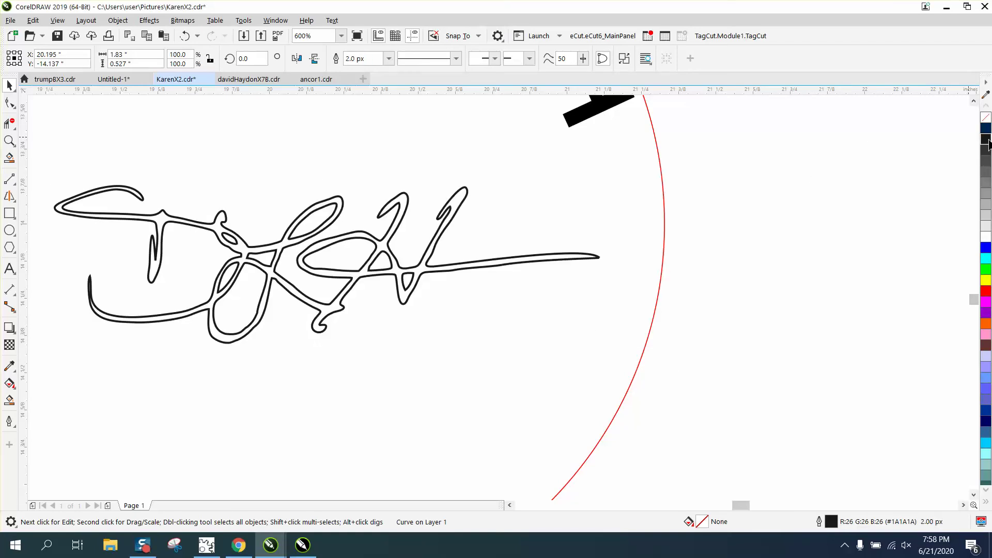
left_click(987, 142)
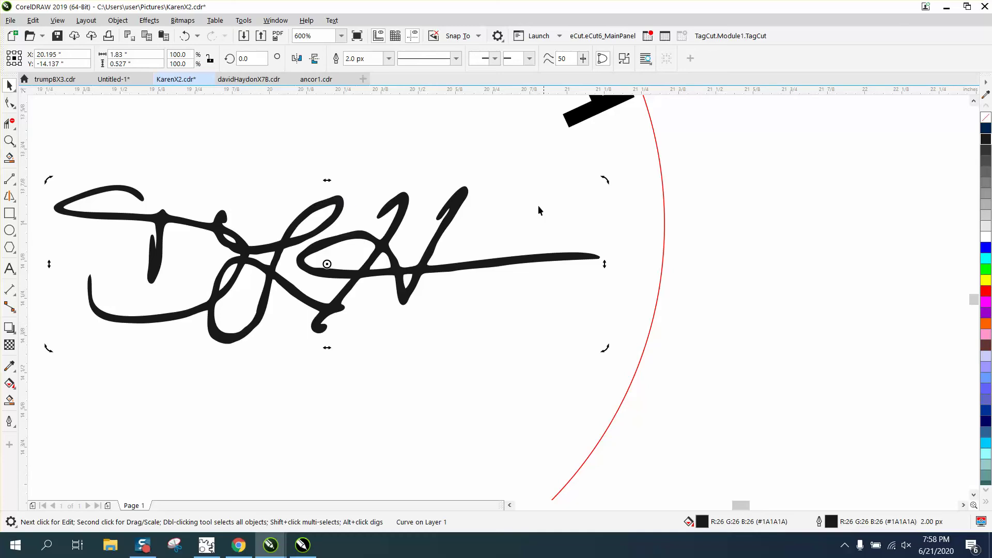
Undo the signature's refill, 2.0 px outline and fill removal
left_click(185, 37)
left_click(184, 37)
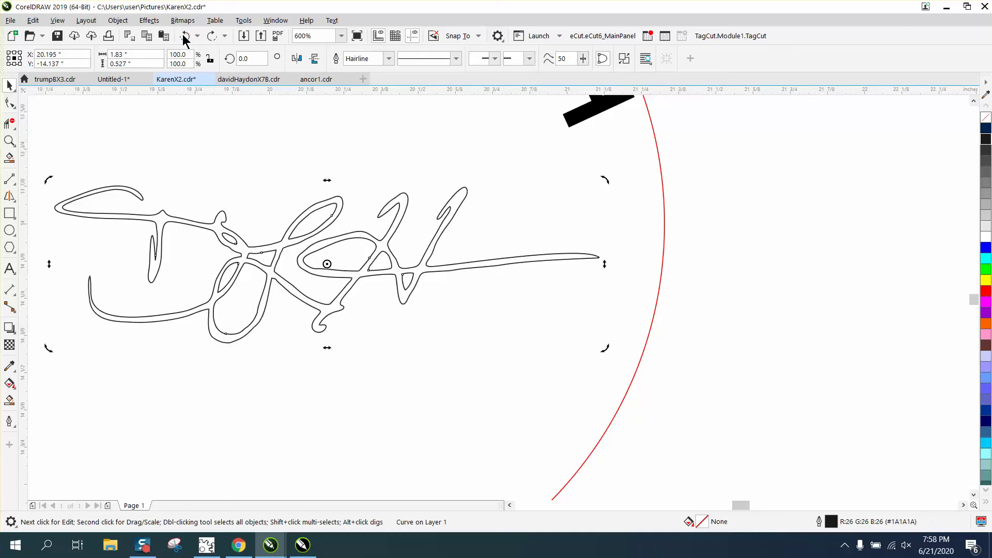
left_click(184, 37)
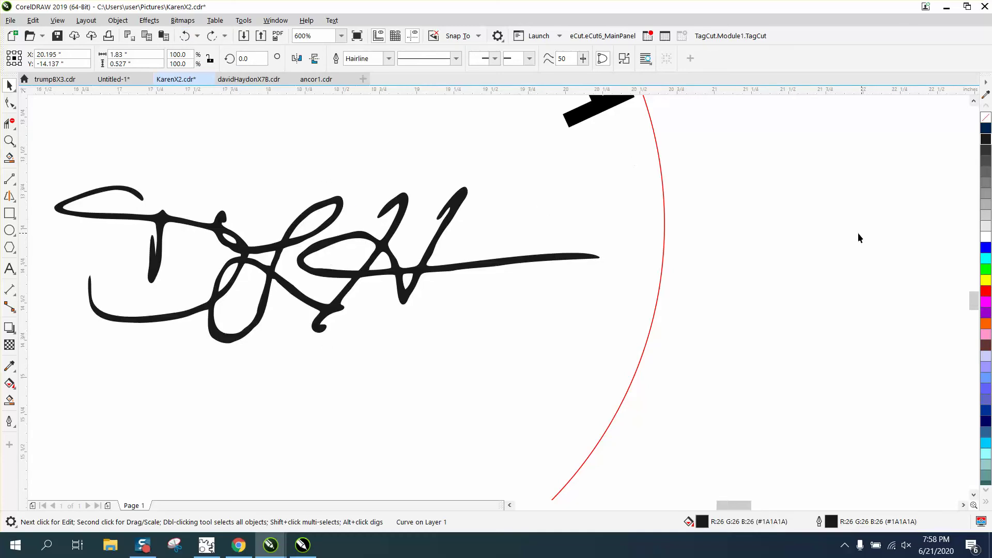
scroll(858, 232, "down", 2)
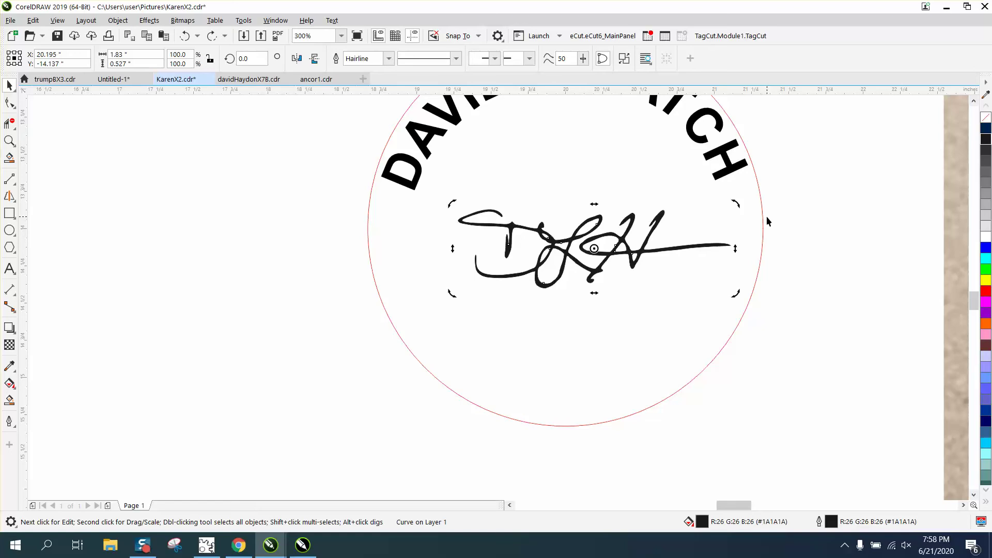
scroll(766, 221, "down", 1)
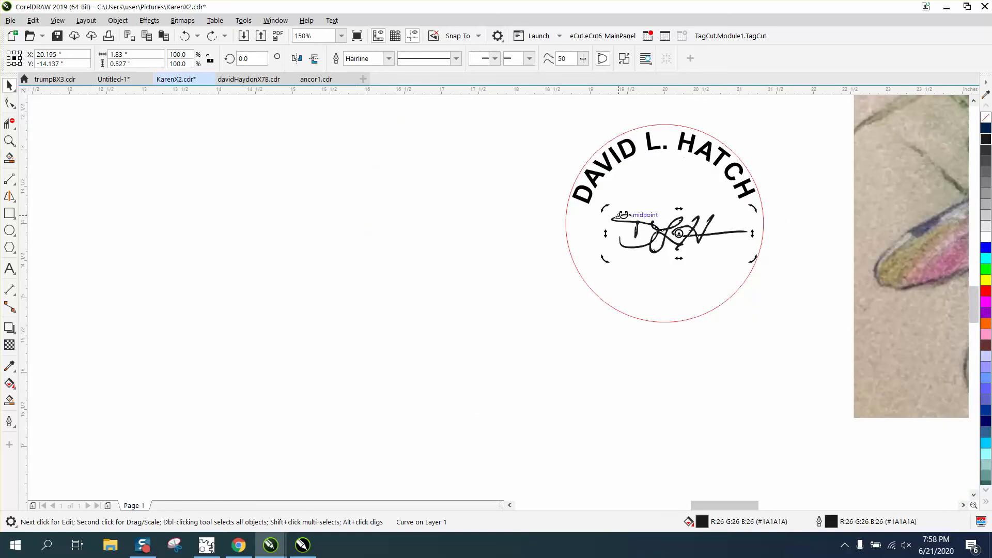
scroll(856, 229, "down", 2)
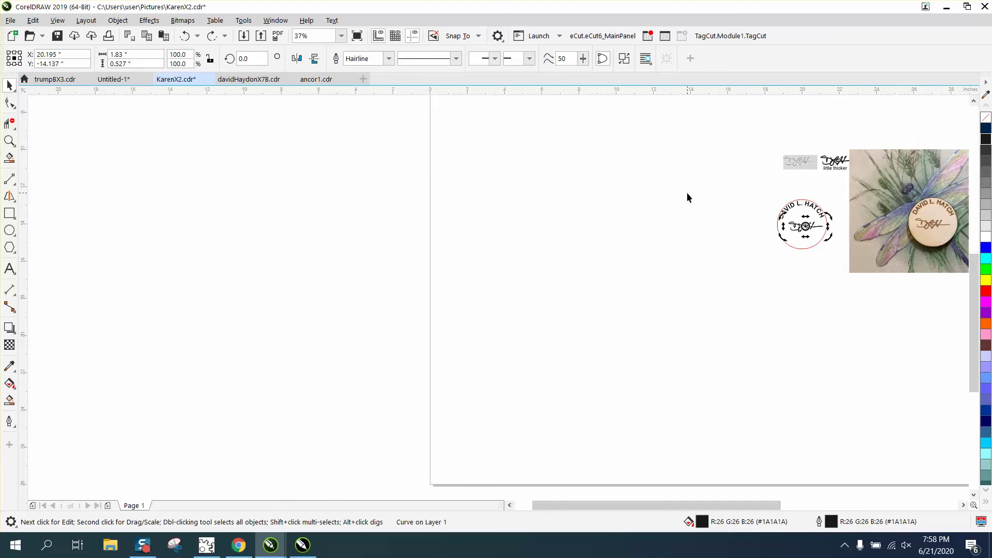
Preview a print of only the red circle around the name tag, using the Selection print range, and close the preview
left_click(10, 140)
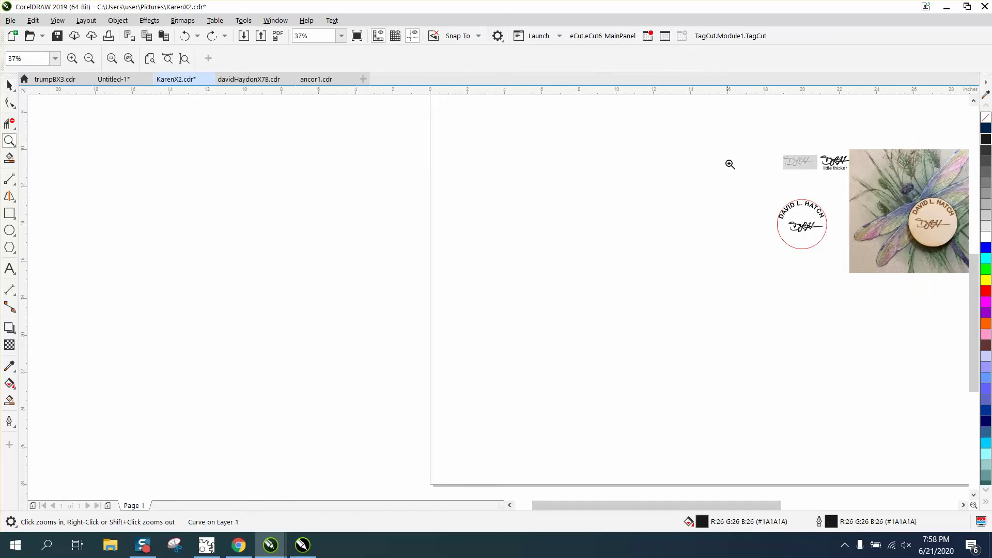
left_click_drag(730, 163, 909, 278)
left_click(9, 85)
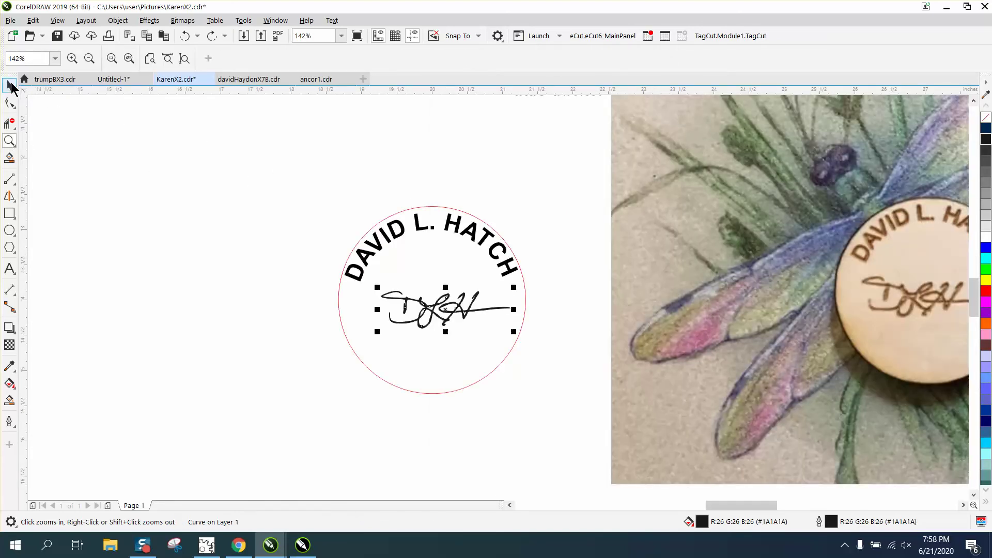
left_click(436, 206)
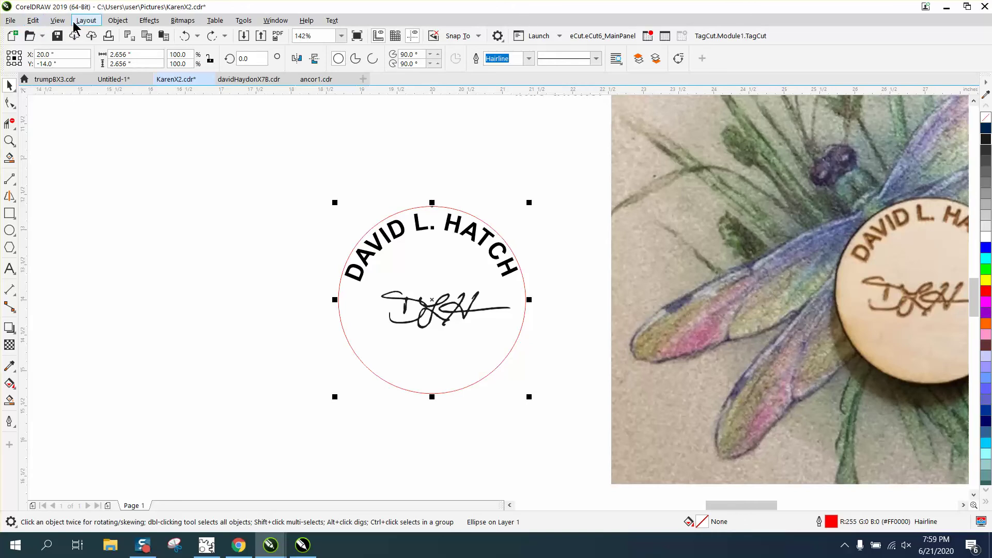
left_click(109, 36)
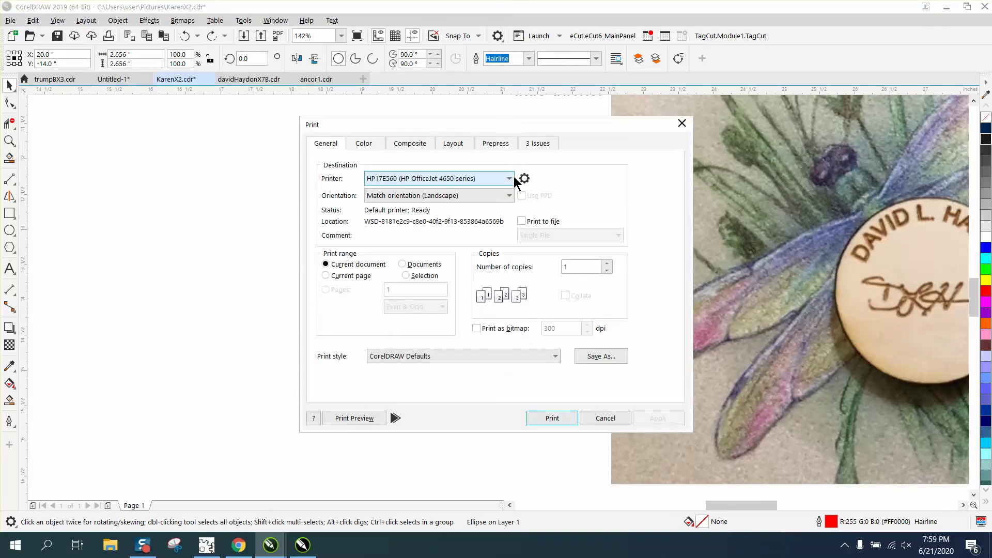
left_click(511, 178)
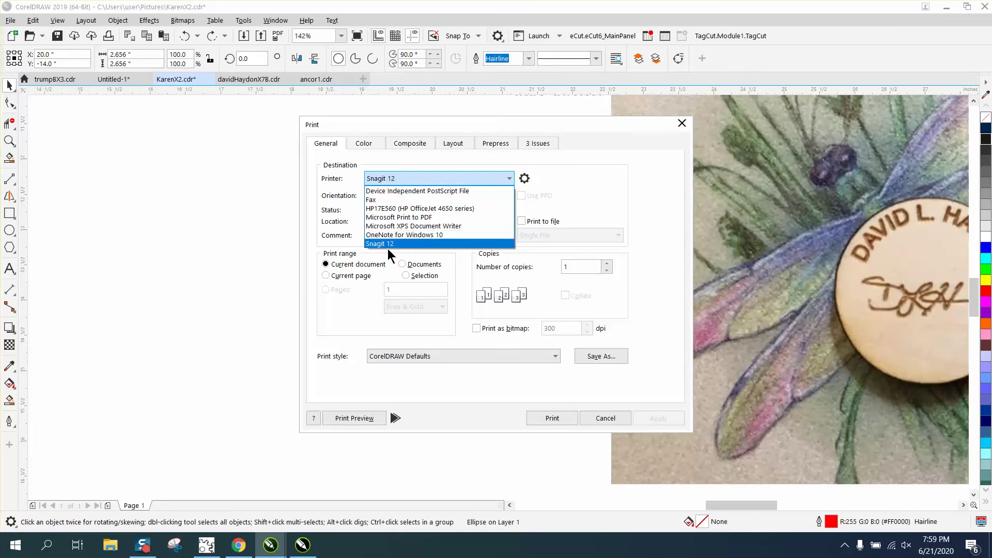
left_click(405, 273)
left_click(406, 276)
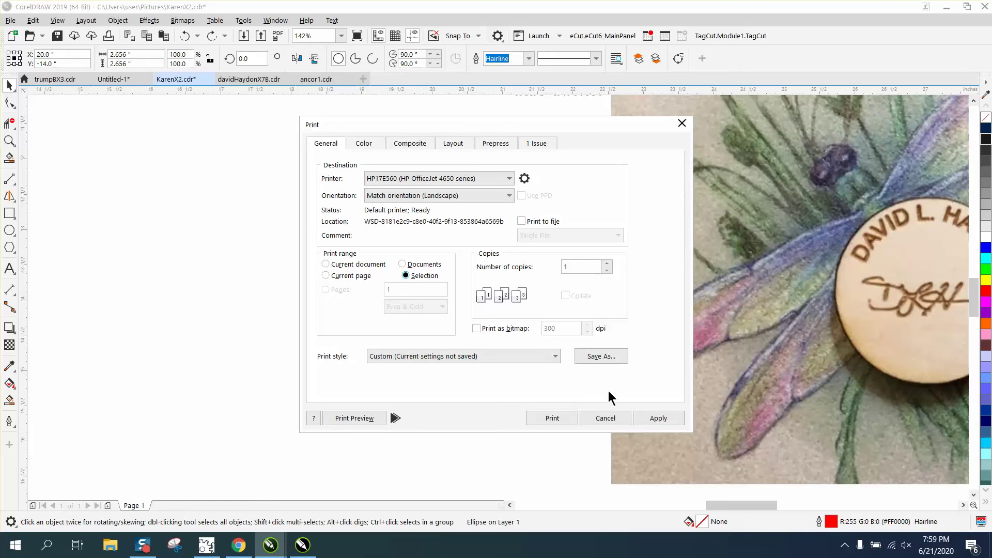
left_click(363, 418)
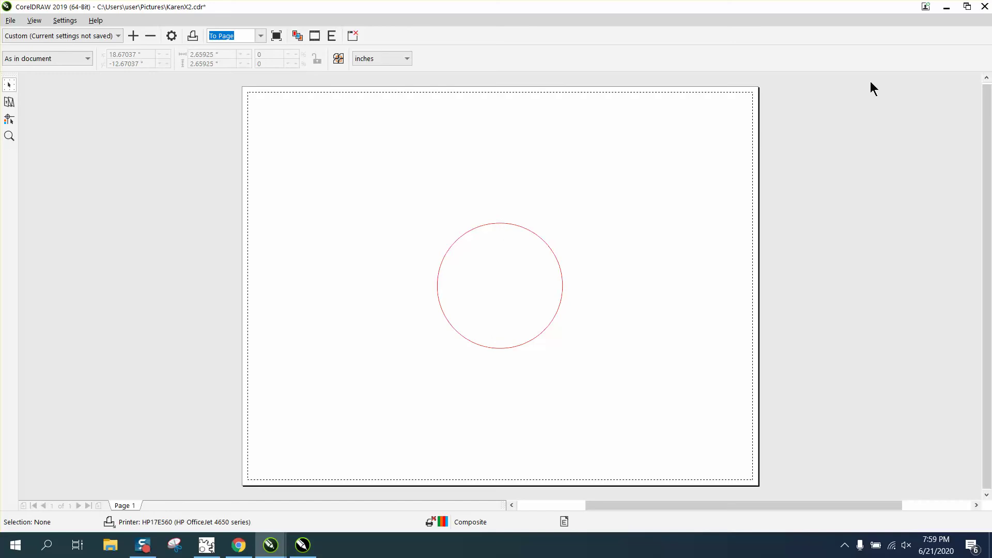
left_click(983, 7)
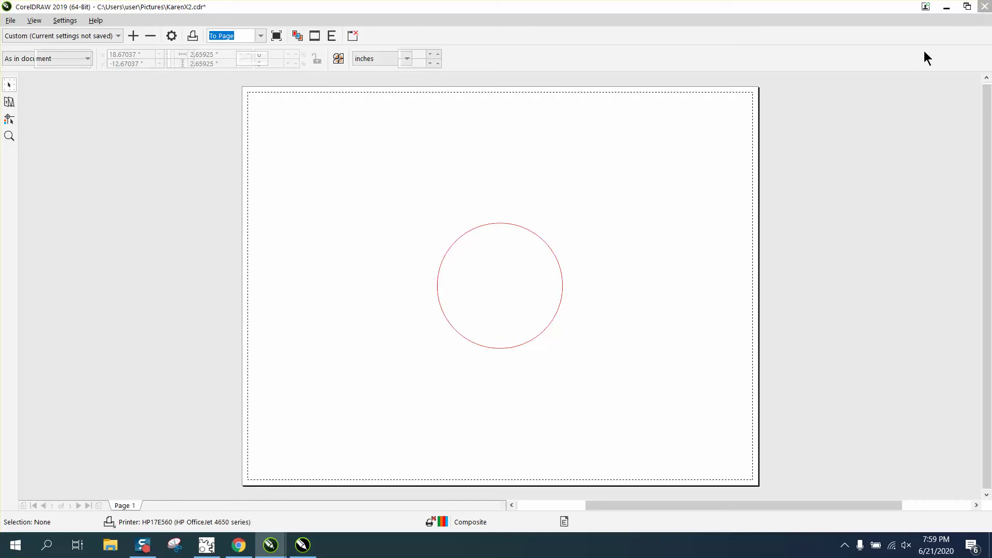
Move the signature out of the red circle into the empty area on its left, and undo the move
left_click(605, 420)
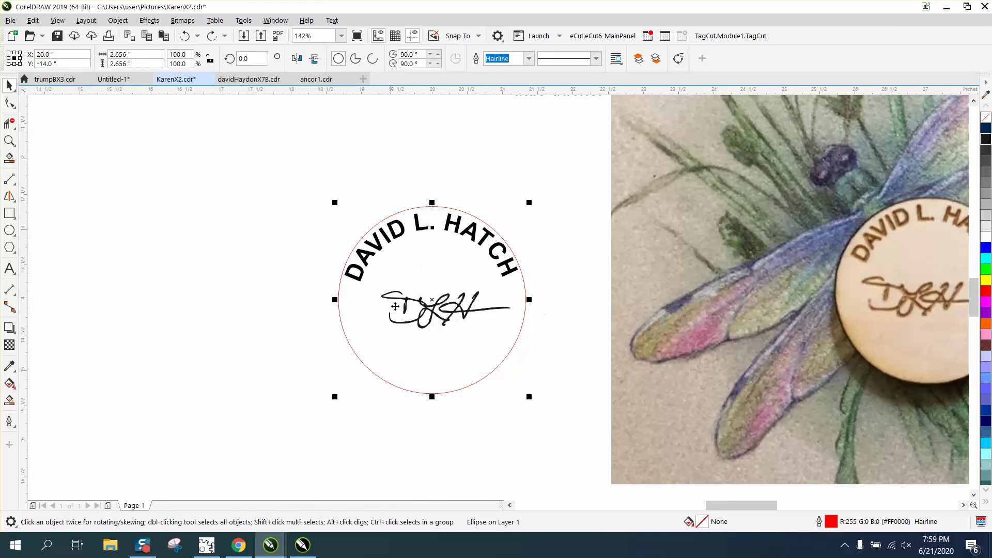
left_click(556, 333)
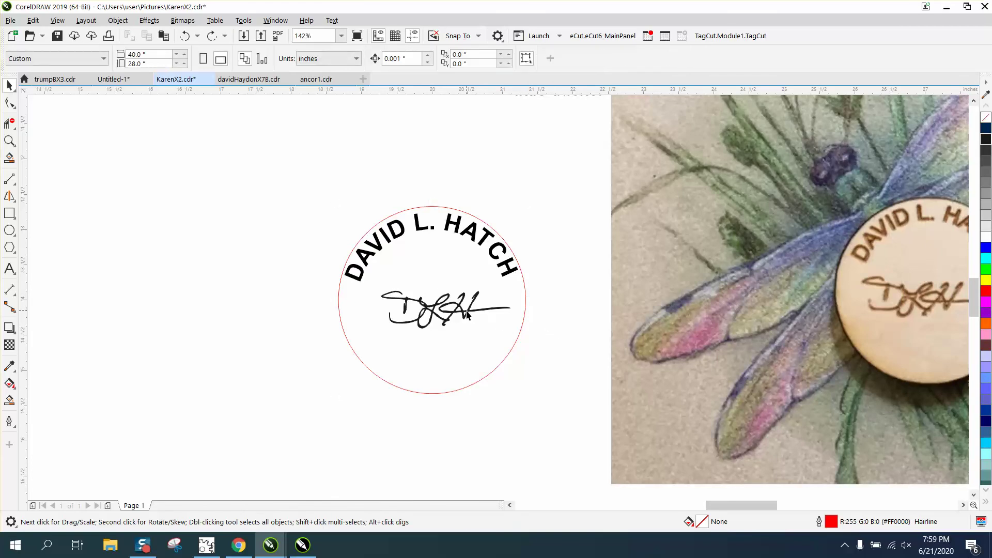
left_click(468, 312)
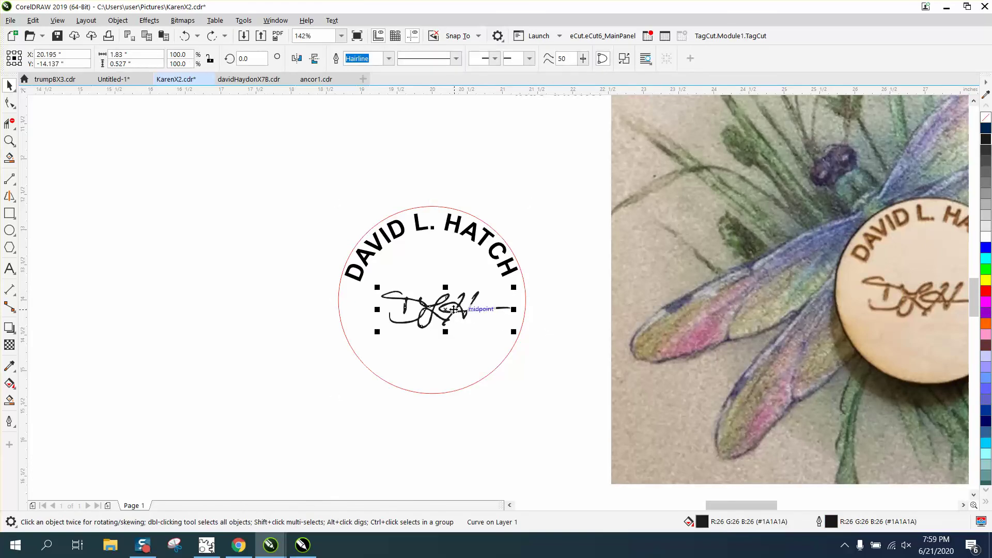
left_click_drag(445, 310, 227, 315)
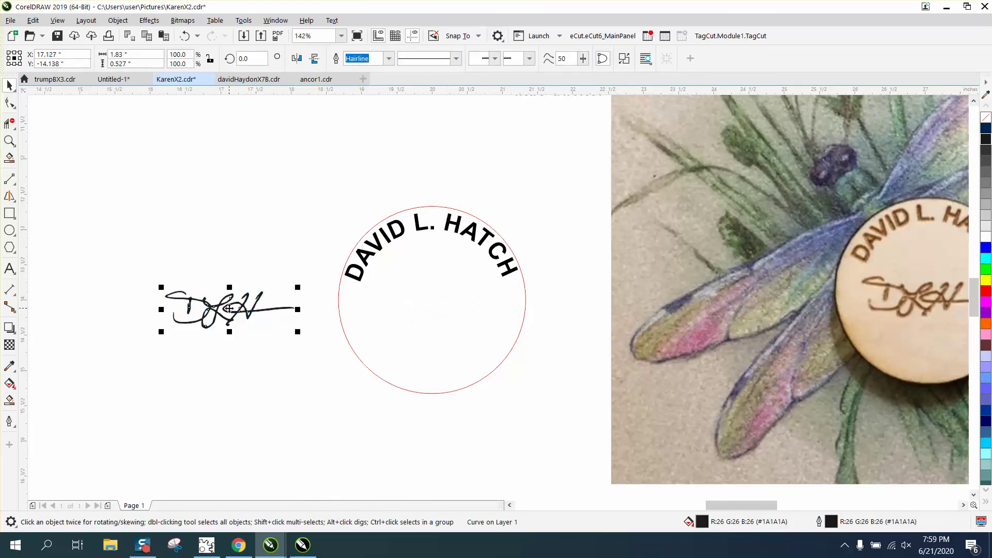
left_click(189, 39)
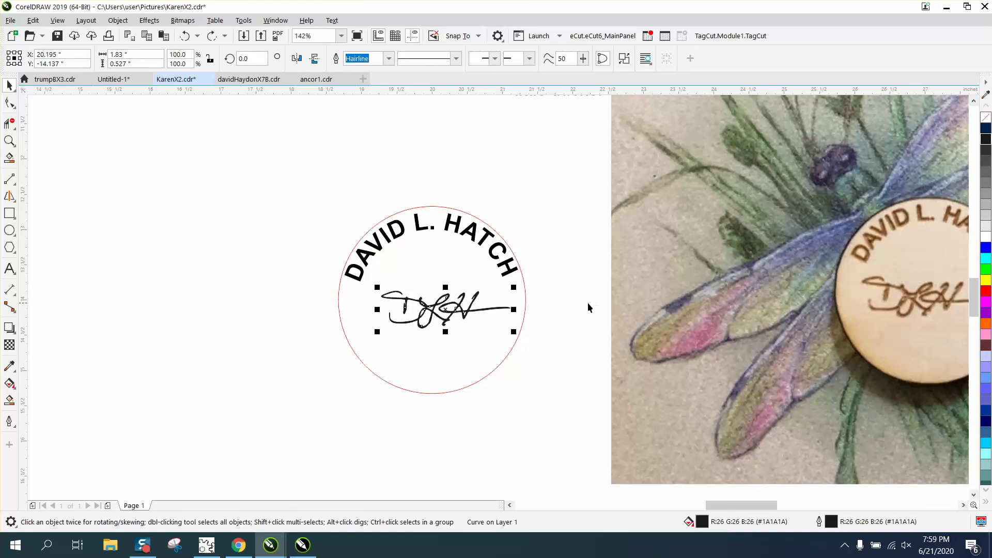
Enlarge the signature proportionally to about 138% (about 2.53 inches wide) and centre it on the page, inside the circle
scroll(926, 303, "down", 2)
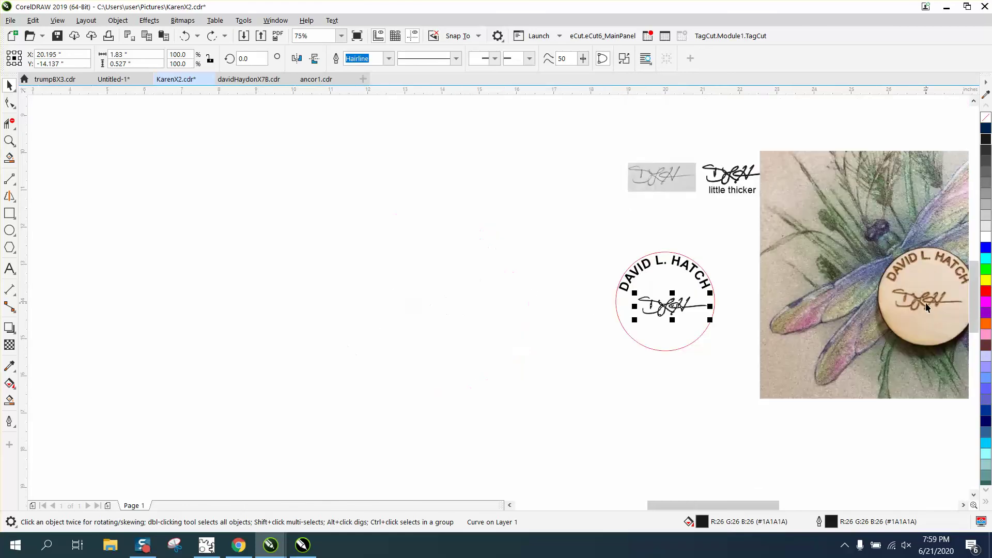
left_click_drag(762, 504, 812, 504)
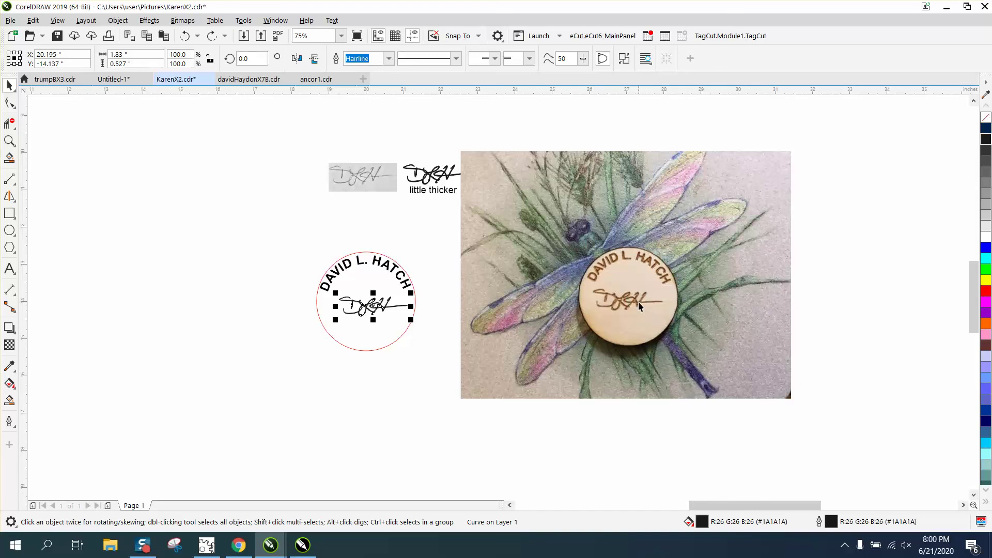
left_click(9, 141)
left_click_drag(288, 223, 751, 385)
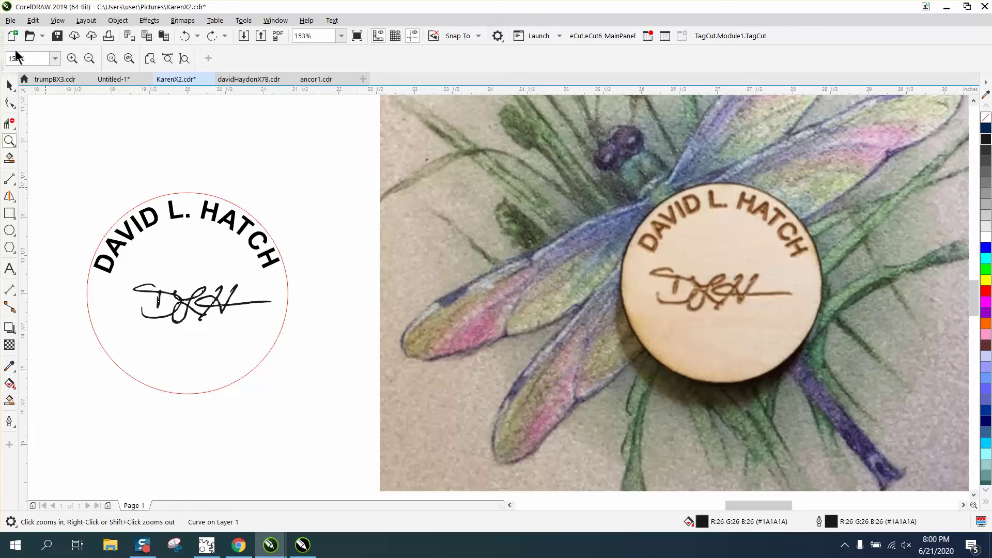
left_click(9, 85)
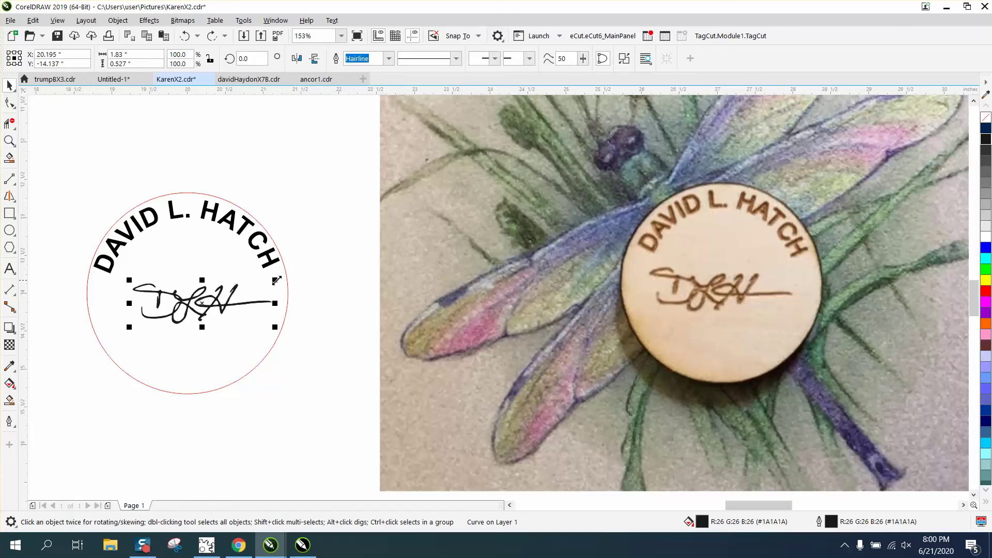
left_click_drag(277, 281, 328, 259)
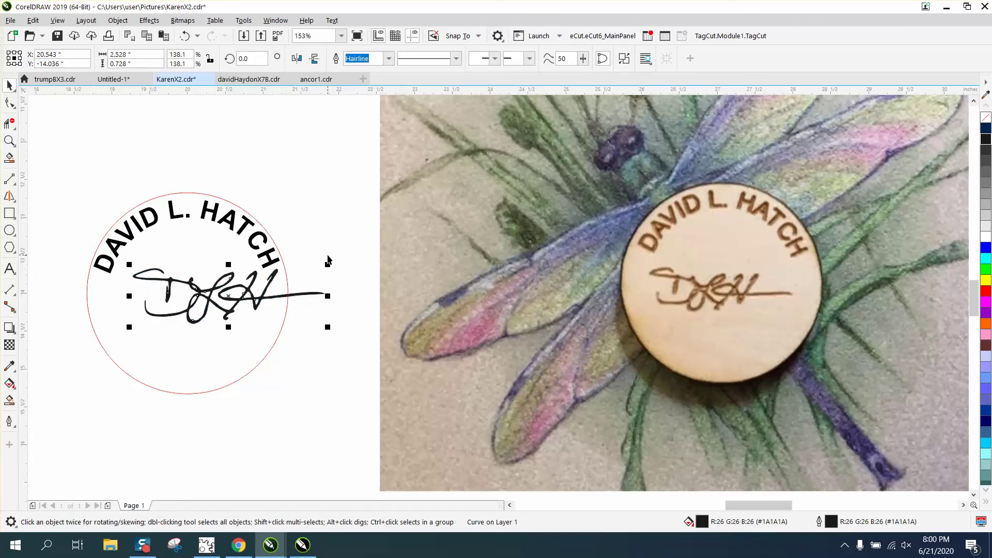
key("p")
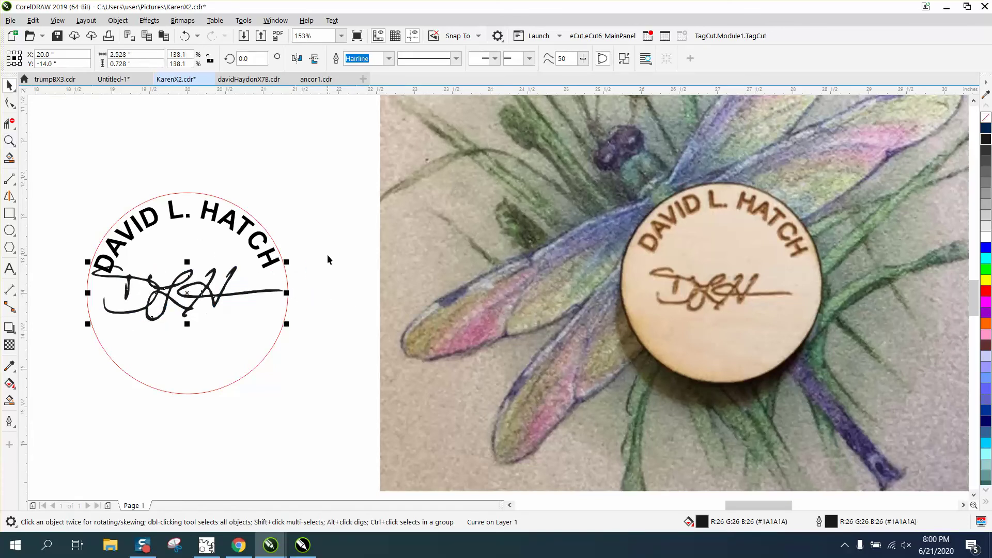
left_click(356, 281)
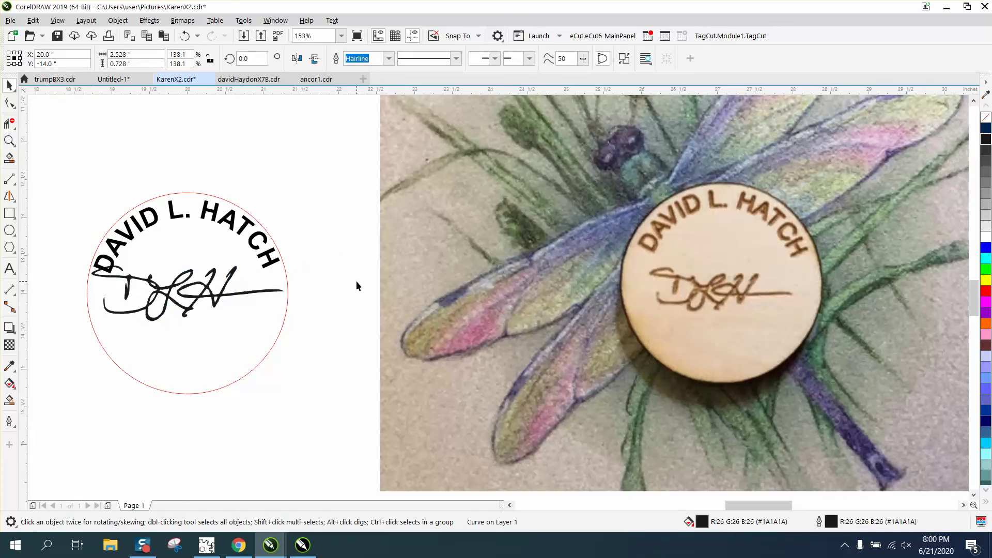
Shrink the signature proportionally to about 94% (about 1.72 inches wide) and position it slightly right of the circle's centre
left_click(203, 293)
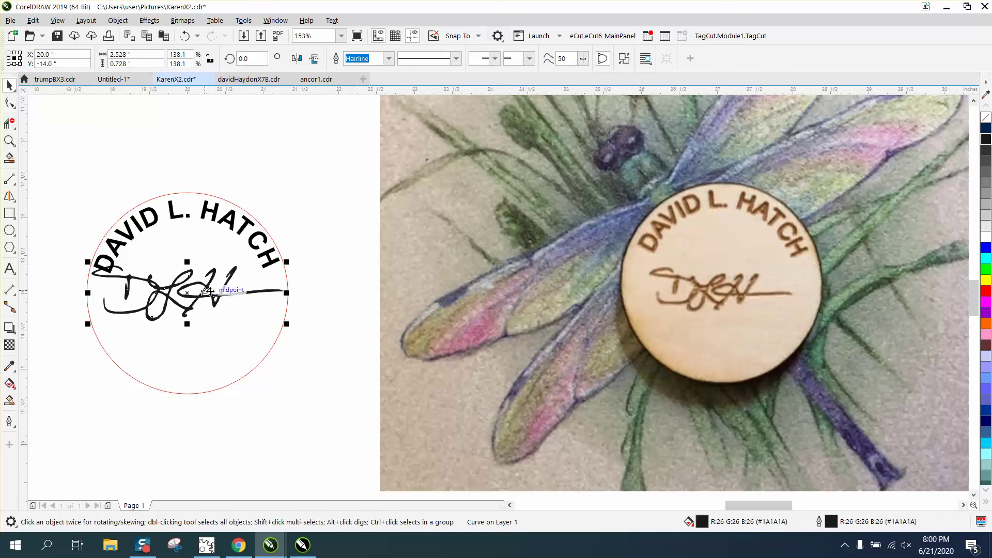
left_click_drag(287, 262, 261, 280)
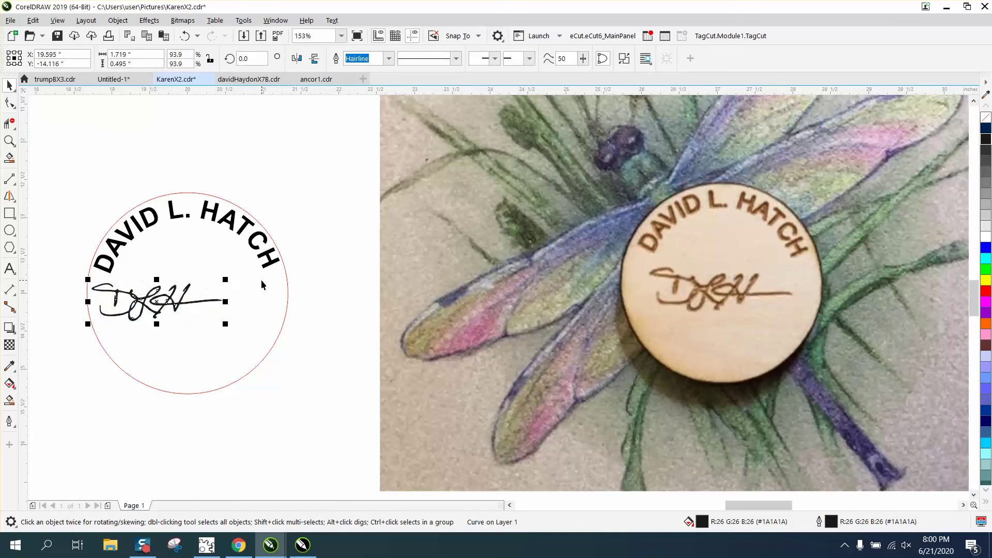
left_click(389, 293)
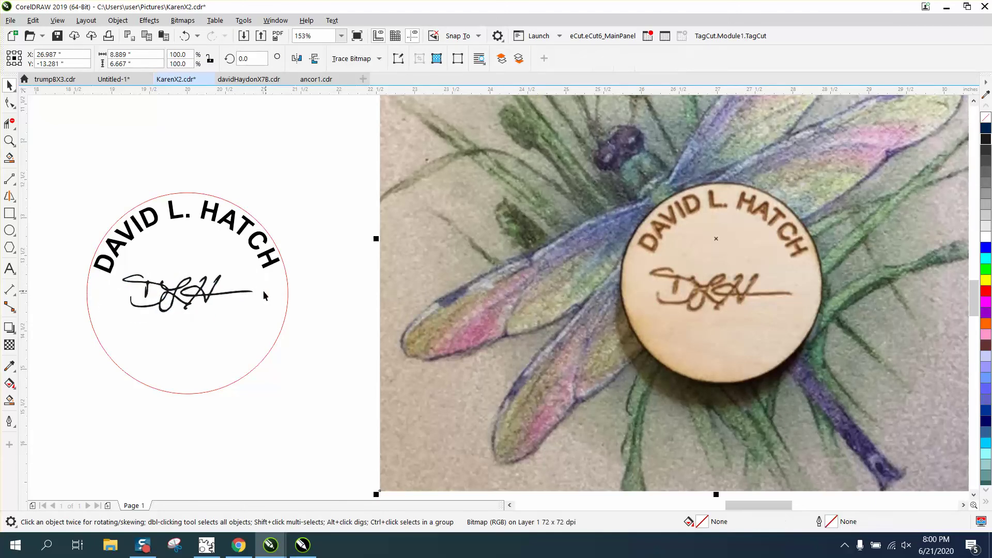
left_click(213, 291)
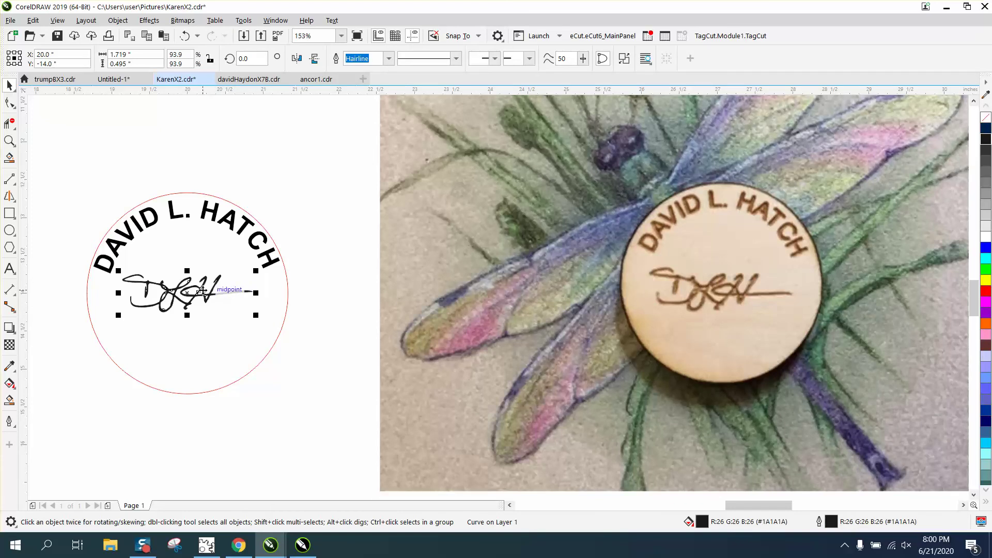
left_click_drag(191, 293, 200, 294)
left_click(346, 279)
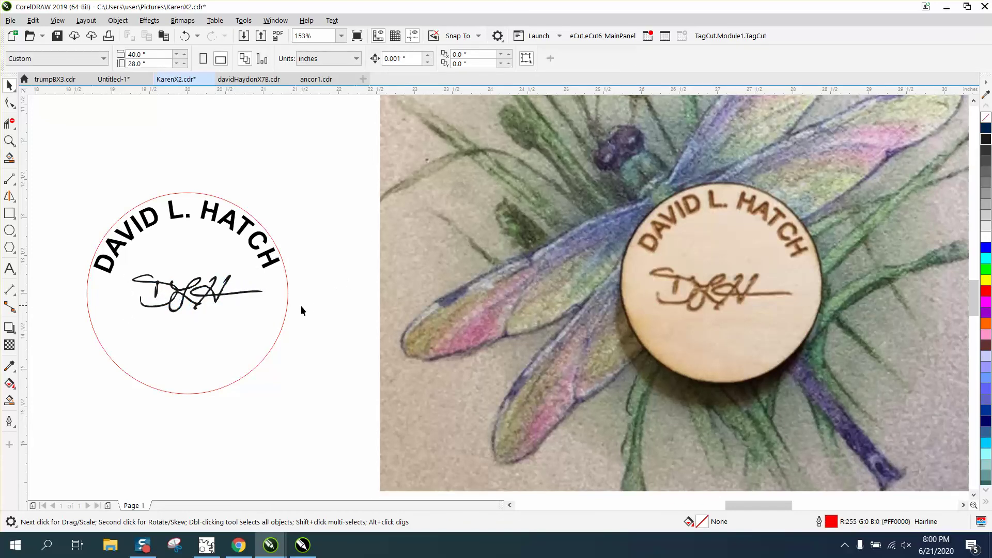